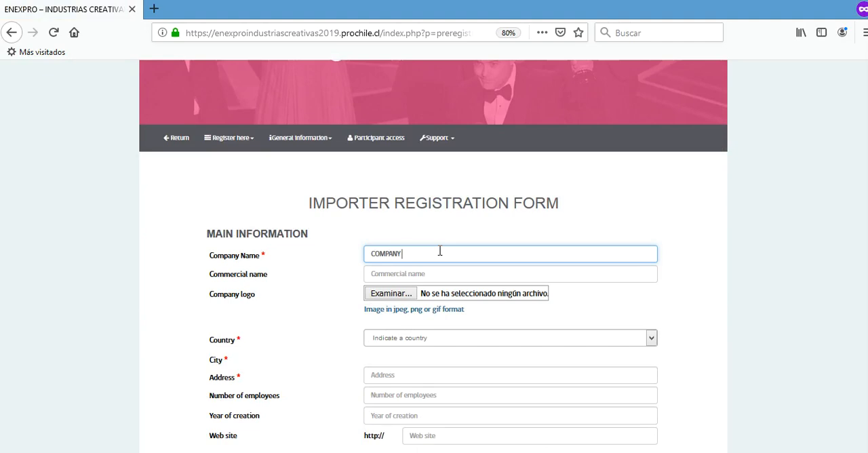
# Enter COMMERCIAL NAME as the company's commercial name in the importer registration form.
pyautogui.press('Tab')
pyautogui.write('COMMERCIAL NAME')
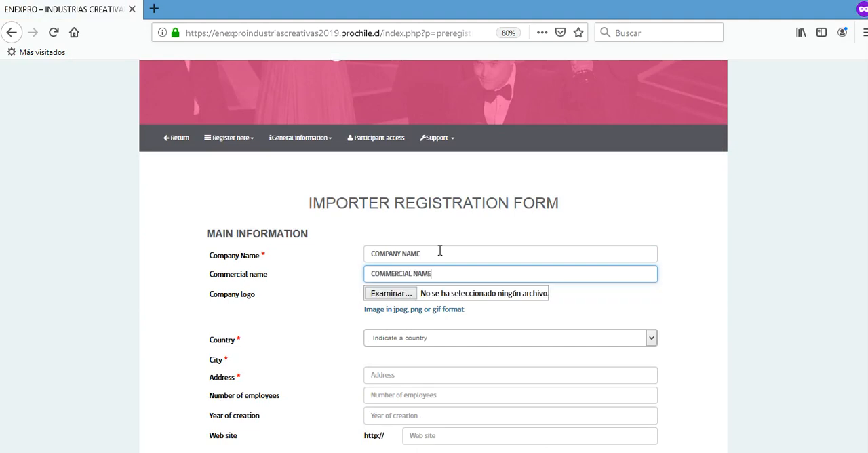
# Attach the image Logo from the Imágenes folder as the company logo.
pyautogui.click(392, 296)
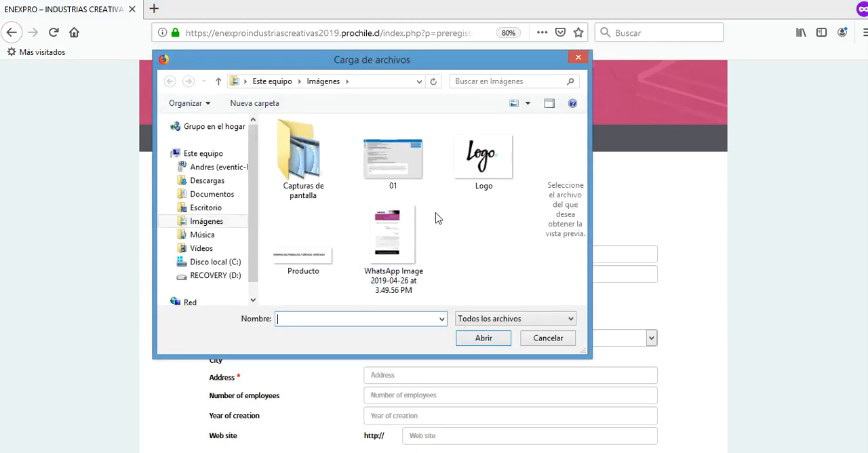
pyautogui.click(483, 158)
pyautogui.click(466, 339)
# Fill in the company location with country Australia, region REGION, city CITY and address ADDRESS.
pyautogui.scroll(-1, 750, 261)
pyautogui.scroll(-1, 752, 263)
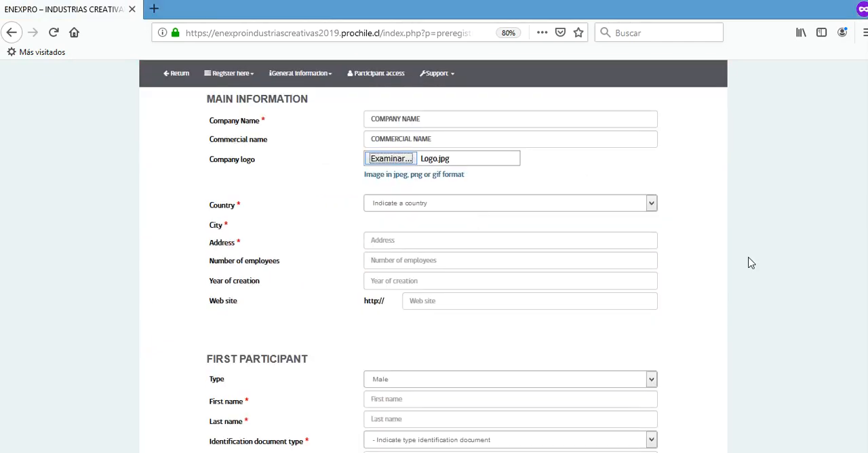
pyautogui.click(470, 205)
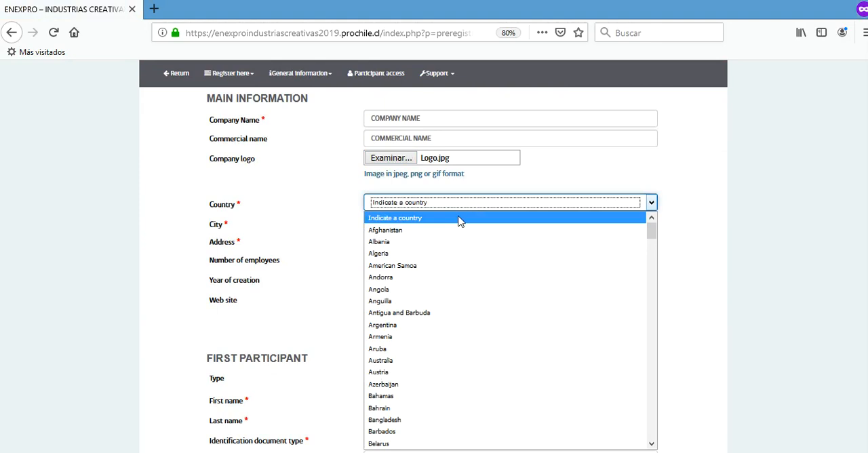
pyautogui.click(412, 358)
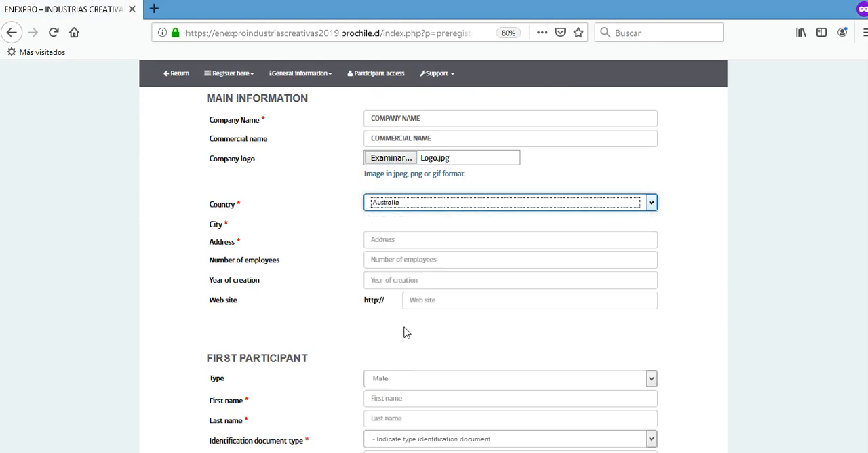
pyautogui.click(395, 222)
pyautogui.write('REGION')
pyautogui.click(399, 242)
pyautogui.write('CITY')
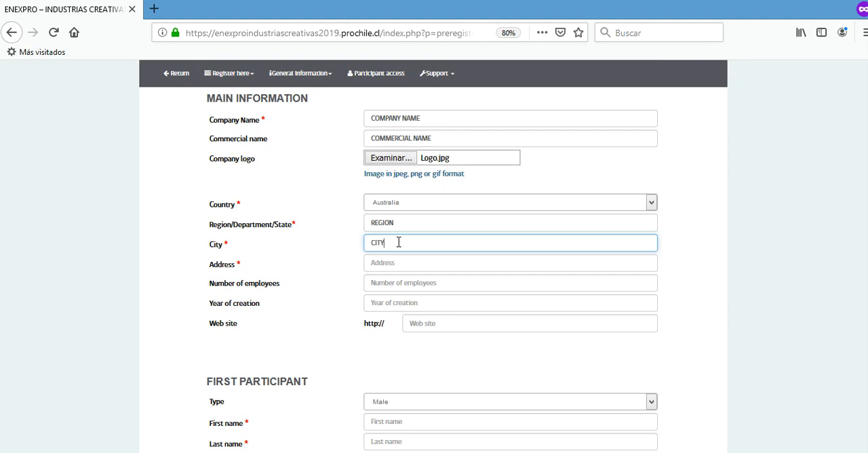
pyautogui.click(395, 263)
pyautogui.write('ADDR')
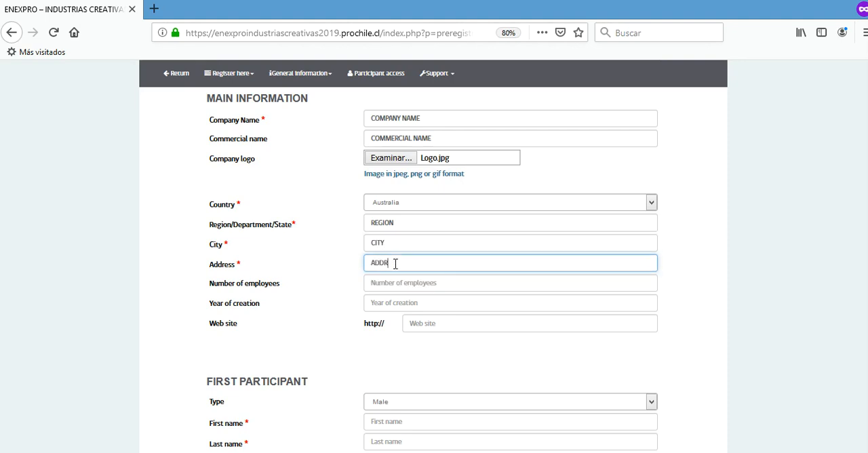
pyautogui.write('ESS')
pyautogui.click(392, 283)
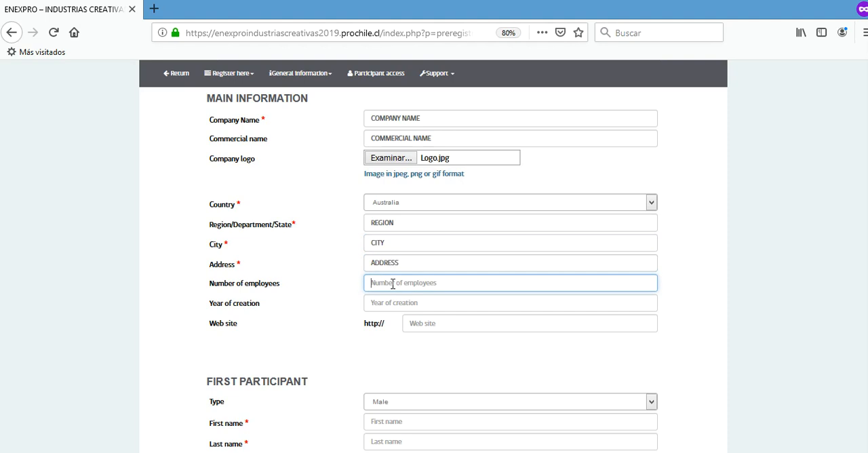
pyautogui.write('20')
pyautogui.click(374, 303)
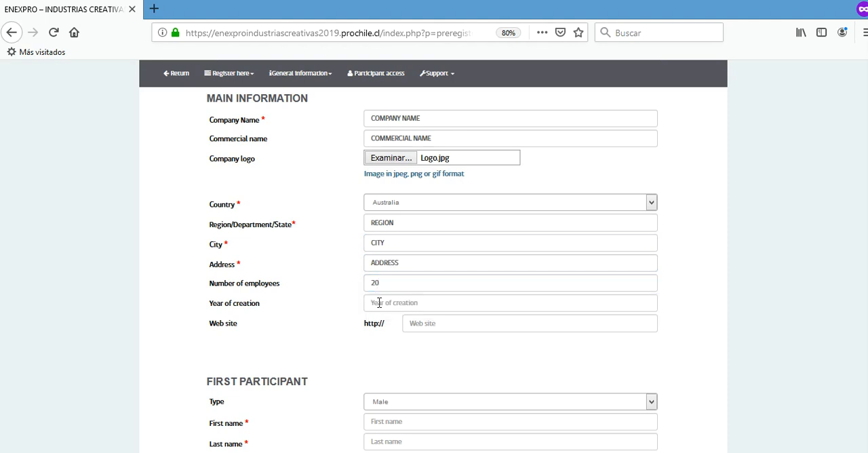
pyautogui.write('2010')
pyautogui.click(355, 316)
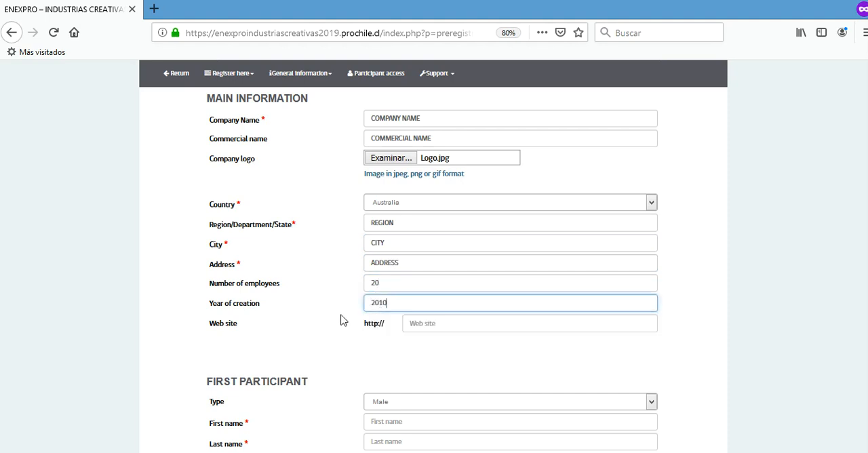
pyautogui.click(423, 323)
pyautogui.write('w')
pyautogui.press('Down')
pyautogui.press('Return')
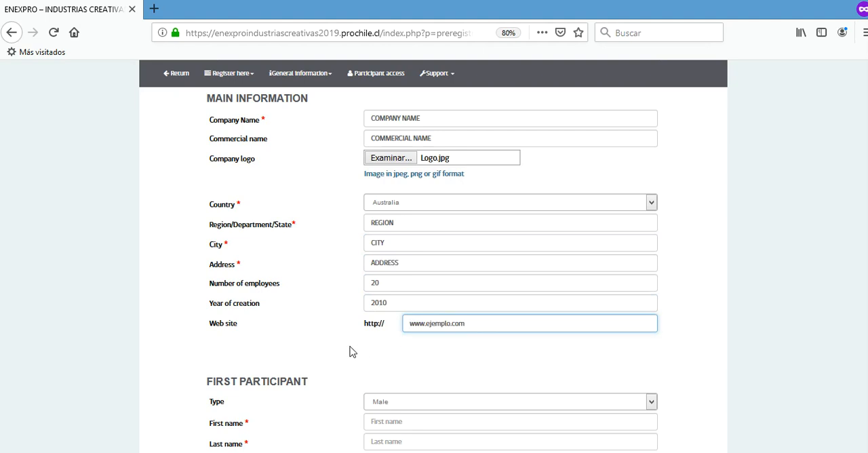
# Enter FIRST NAME and LAST NAME as the first participant's first and last names.
pyautogui.scroll(-2, 351, 351)
pyautogui.scroll(-1, 351, 351)
pyautogui.click(393, 315)
pyautogui.write('F')
pyautogui.write('IRST NA')
pyautogui.write('NAM')
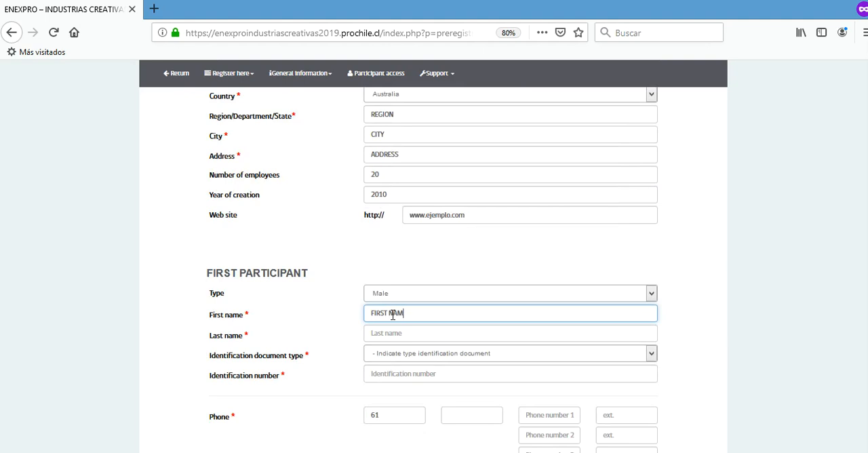
pyautogui.press('Tab')
pyautogui.write('LAST NAME')
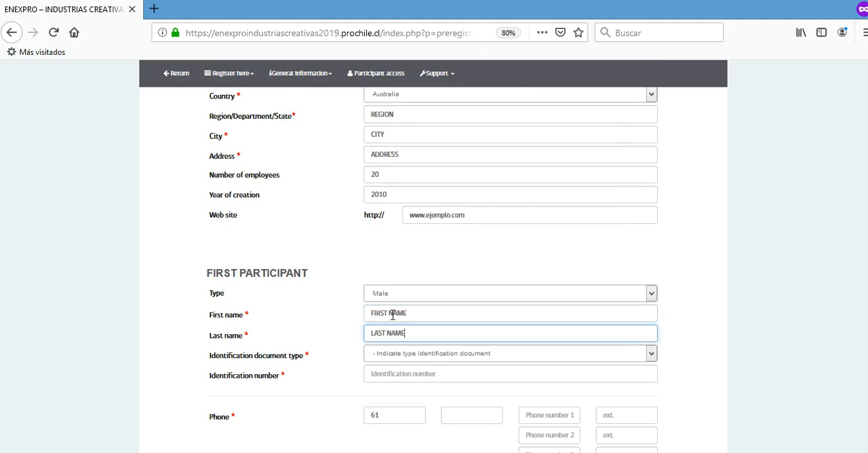
# Set the first participant's identification document type to DNI and fill in the identification number.
pyautogui.click(411, 354)
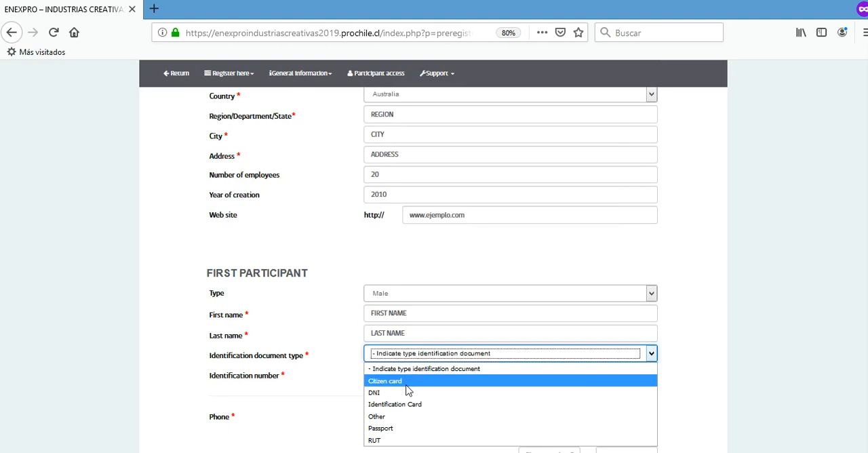
pyautogui.click(401, 393)
pyautogui.click(391, 372)
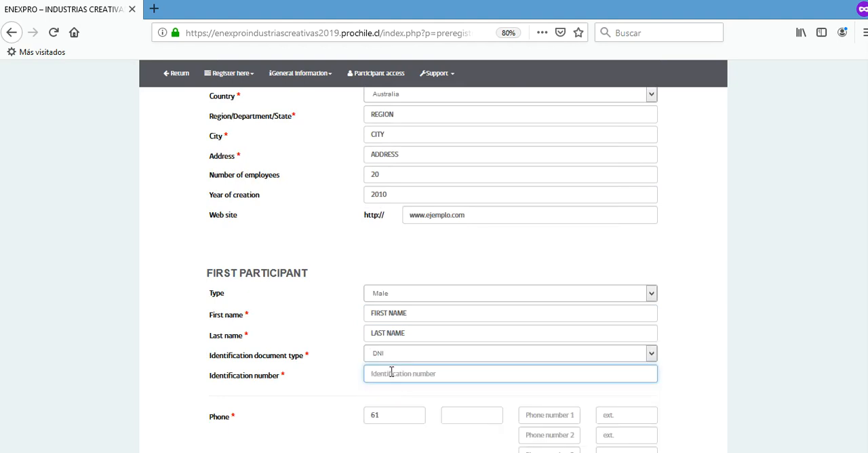
pyautogui.write('4')
pyautogui.press('Down')
pyautogui.press('Return')
pyautogui.click(332, 374)
# Fill in the first participant's phone area code, main phone number and cell phone number.
pyautogui.scroll(-3, 407, 366)
pyautogui.click(478, 303)
pyautogui.write('4')
pyautogui.click(535, 308)
pyautogui.write('4')
pyautogui.click(546, 320)
pyautogui.click(538, 371)
pyautogui.write('4')
pyautogui.click(542, 383)
# Fill in the first participant's primary e-mail address.
pyautogui.scroll(-3, 421, 374)
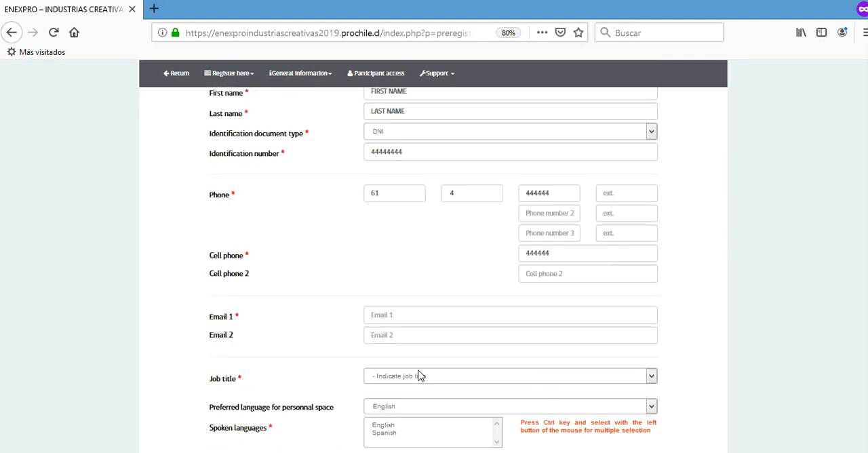
pyautogui.click(376, 267)
pyautogui.write('S')
pyautogui.click(395, 282)
# Set the first participant's job title to Owner.
pyautogui.scroll(-3, 277, 297)
pyautogui.click(416, 221)
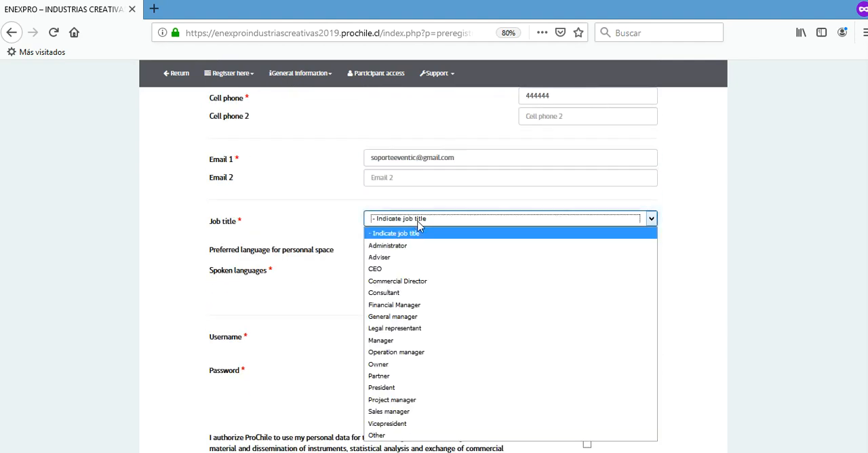
pyautogui.click(424, 364)
# Choose English as the preferred language for the personal space, and English and Spanish as the spoken languages.
pyautogui.scroll(-1, 265, 293)
pyautogui.click(397, 196)
pyautogui.click(399, 198)
pyautogui.moveTo(390, 217); pyautogui.dragTo(423, 246)
# Authorize ProChile to use the personal data and save the importer registration form.
pyautogui.click(587, 389)
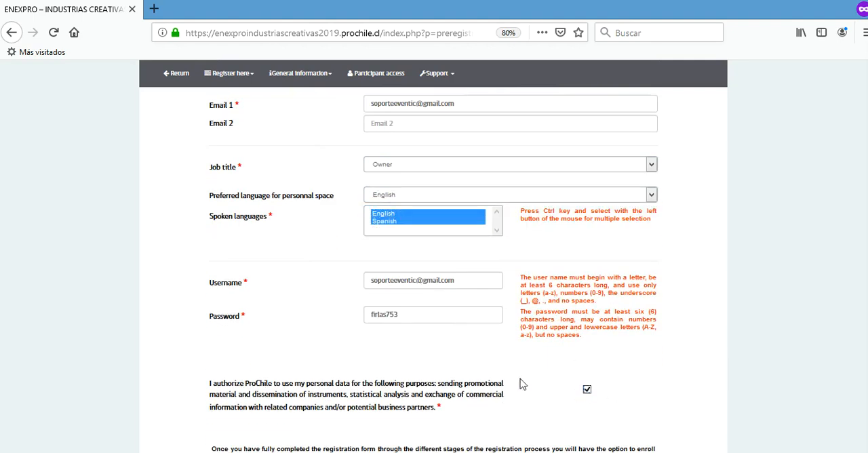
pyautogui.scroll(-3, 522, 384)
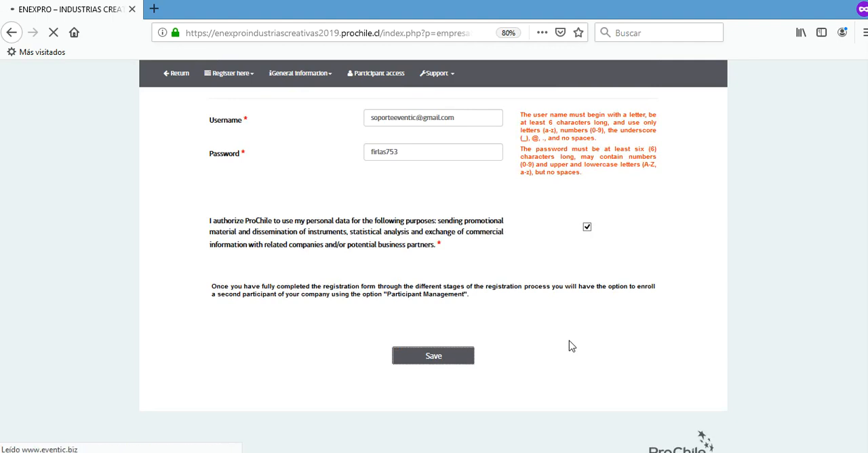
# Select Distributor and Services as the company's types of business activities.
pyautogui.scroll(-5, 570, 345)
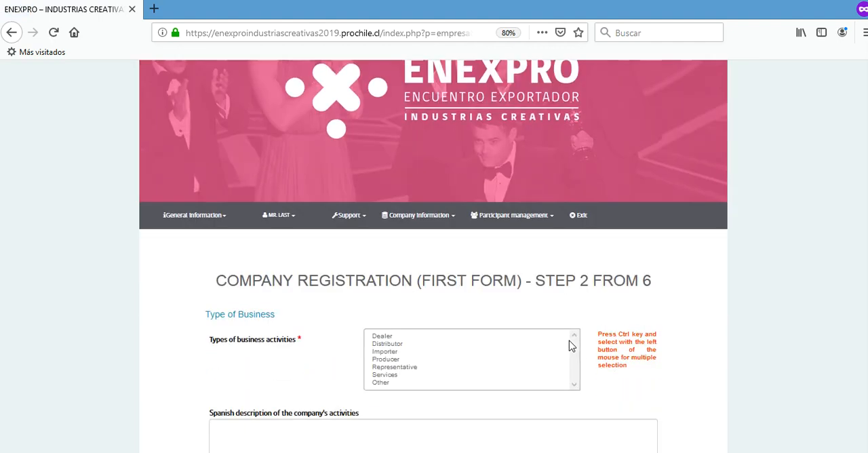
pyautogui.click(395, 267)
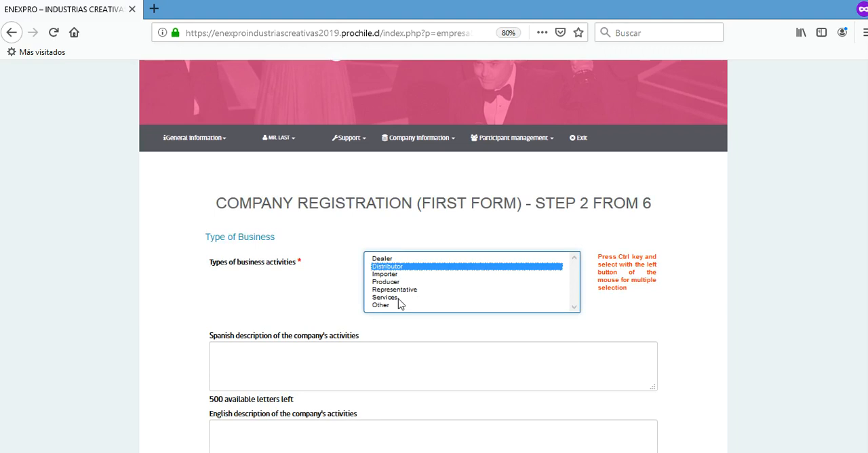
pyautogui.keyDown('ctrl'); pyautogui.click(400, 298); pyautogui.keyUp('ctrl')
# Enter SPANISH DESCRIPTION OF THE COMPANY'S ACTIVITIES as the Spanish description of the company's activities.
pyautogui.click(408, 355)
pyautogui.write('SPANISH DESCRIPTION OF THE COMPA')
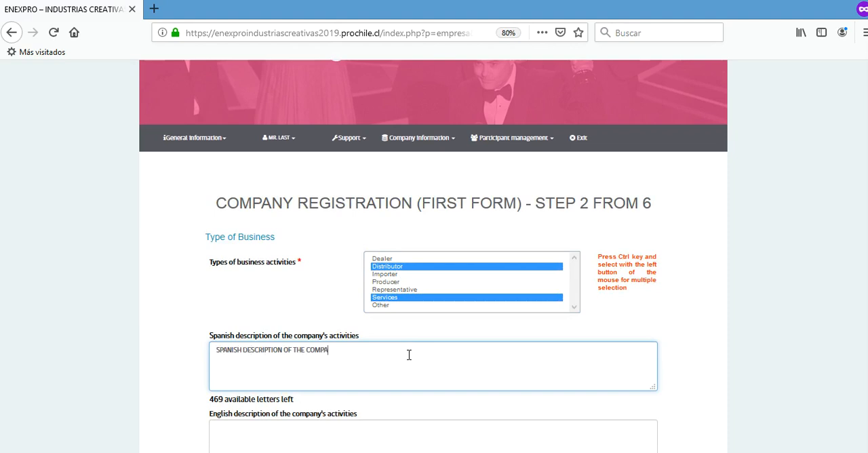
pyautogui.write("NY'S ACTIVITIES")
pyautogui.scroll(-3, 409, 355)
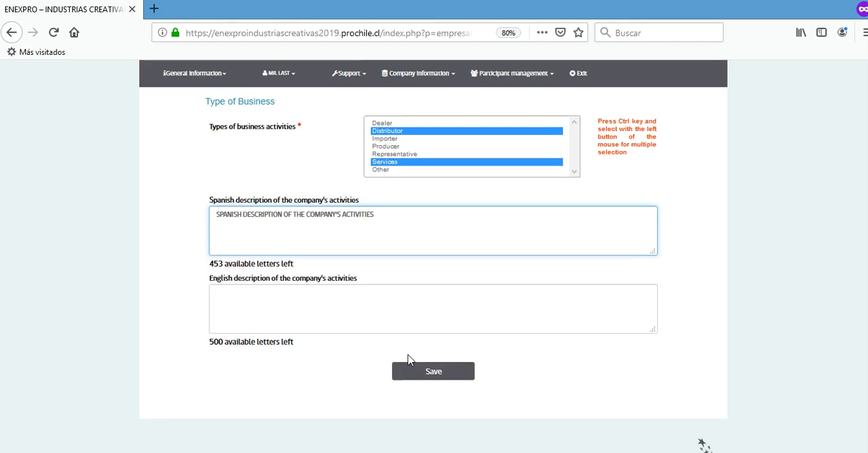
pyautogui.hotkey('ctrl', 'a')
pyautogui.hotkey('shift', 'Right')
pyautogui.hotkey('shift', 'Right')
pyautogui.hotkey('shift', 'Right')
pyautogui.hotkey('shift', 'Right')
pyautogui.hotkey('shift', 'Right')
pyautogui.hotkey('shift', 'Right')
pyautogui.hotkey('shift', 'Right')
pyautogui.press('Right')
# Enter ENGLISH DESCRIPTION OF THE COMPANY'S ACTIVITIES as the English description and save the business type form.
pyautogui.click(300, 296)
pyautogui.write("ENGLISH DESCRIPTION OF THE COMPANY'S ACTIVITIES")
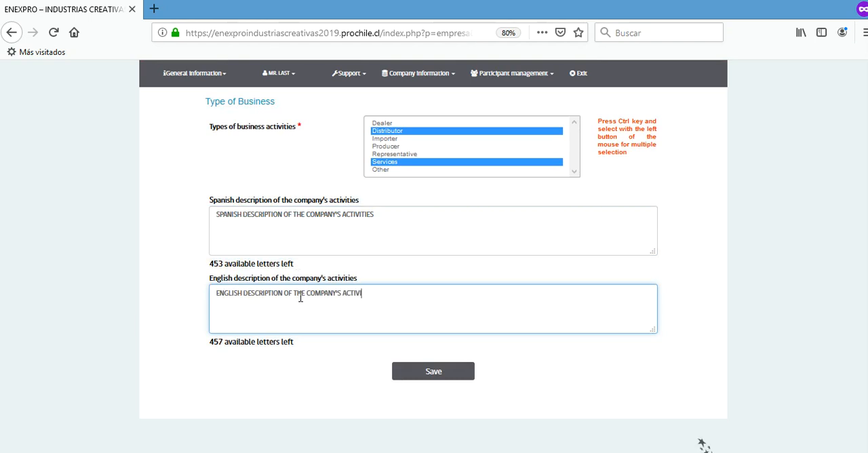
pyautogui.click(438, 369)
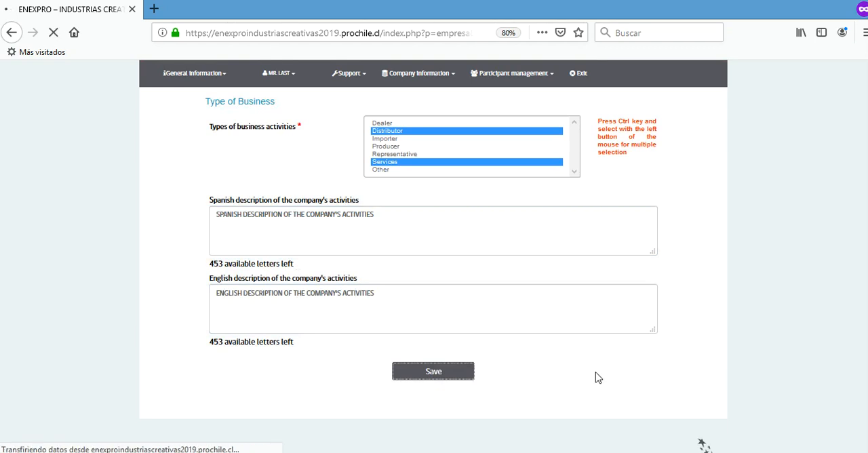
# Set the main sector to Audio -Visual and request Audio-Visual Services (For Production And Post-Production) within that sector.
pyautogui.scroll(-2, 596, 373)
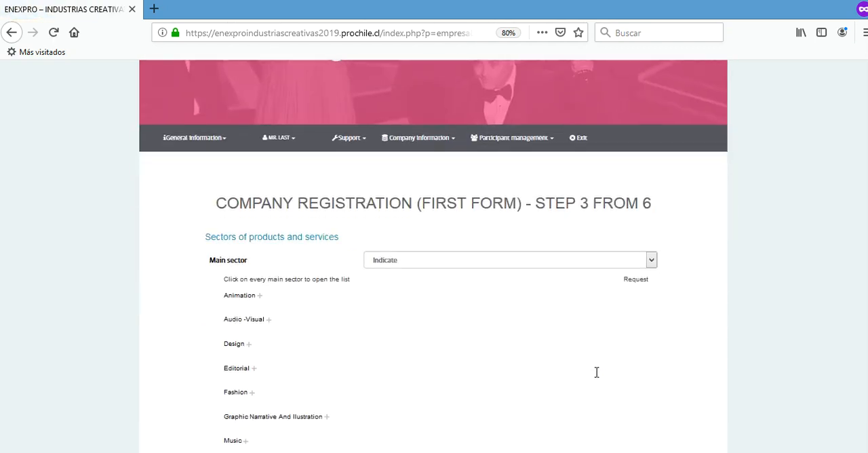
pyautogui.click(475, 262)
pyautogui.click(440, 303)
pyautogui.click(267, 322)
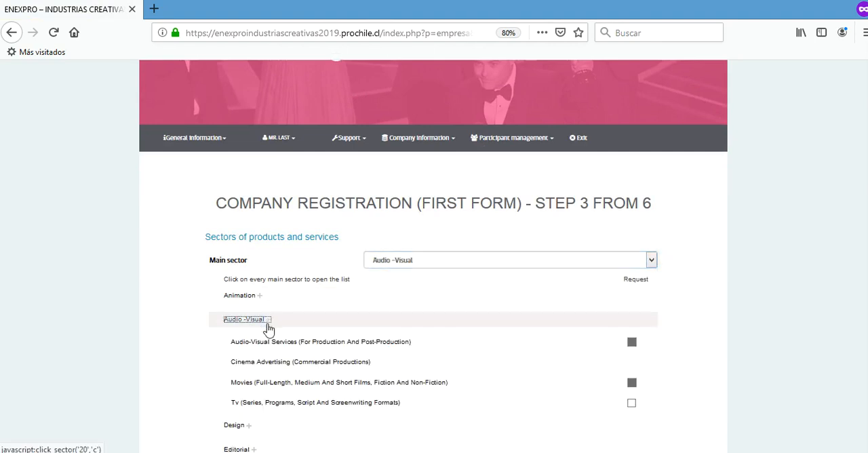
pyautogui.click(631, 341)
# Describe the search as DESCRIPTION IN SPANISH and DESCRIPTION IN ENGLISH in the matching language fields, and save the sectors form.
pyautogui.click(459, 367)
pyautogui.write('DESCRIPTION IN SPANISH')
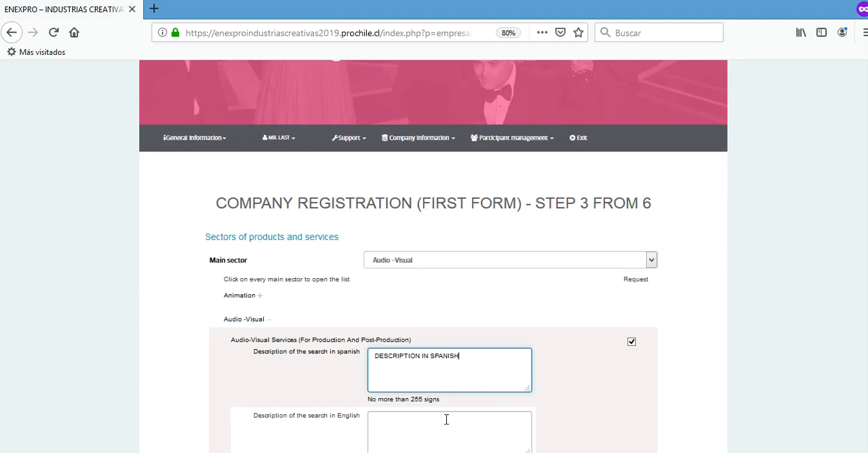
pyautogui.click(446, 420)
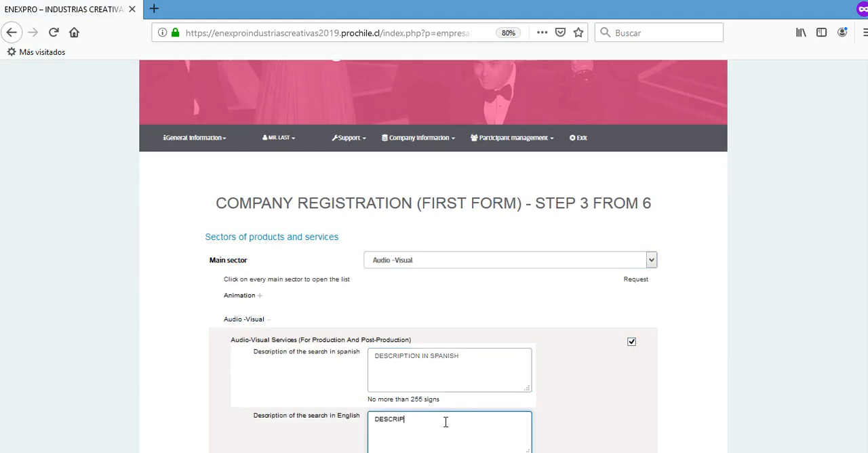
pyautogui.write('DESCRIPTION IN ENGLISH')
pyautogui.scroll(-5, 699, 296)
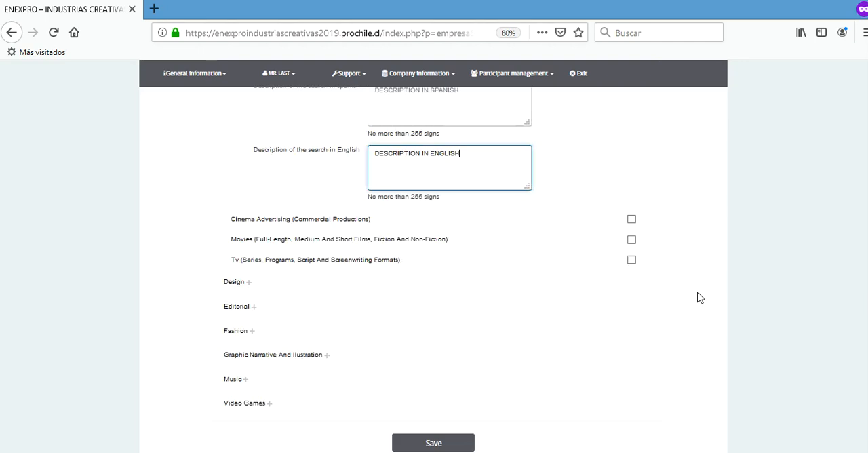
pyautogui.scroll(-1, 699, 297)
pyautogui.click(440, 329)
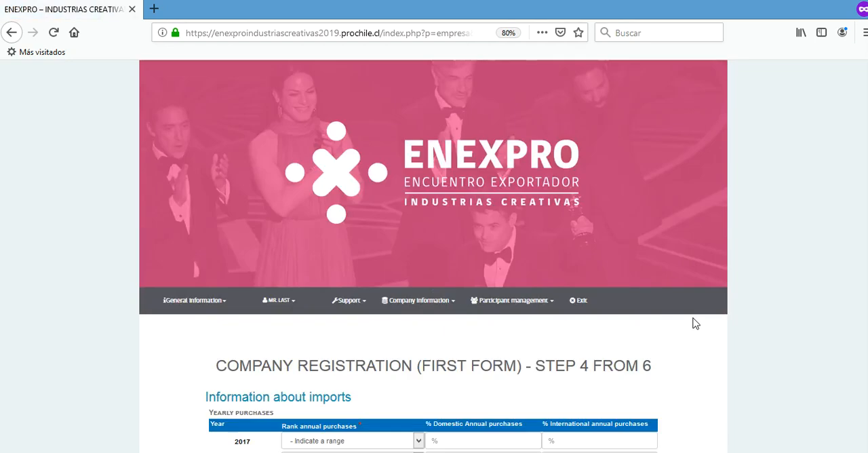
# Set the 2017 yearly purchases to range 0 with 0% domestic annual purchases.
pyautogui.scroll(-5, 695, 323)
pyautogui.click(417, 201)
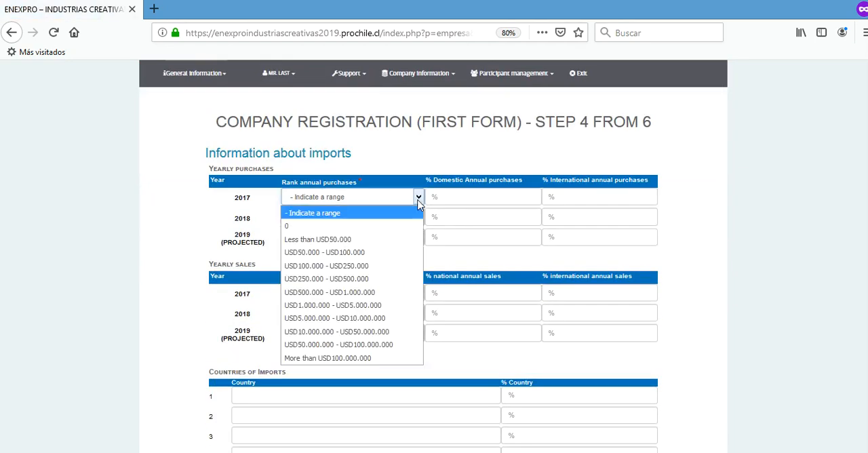
pyautogui.click(361, 226)
pyautogui.click(430, 197)
pyautogui.write('0')
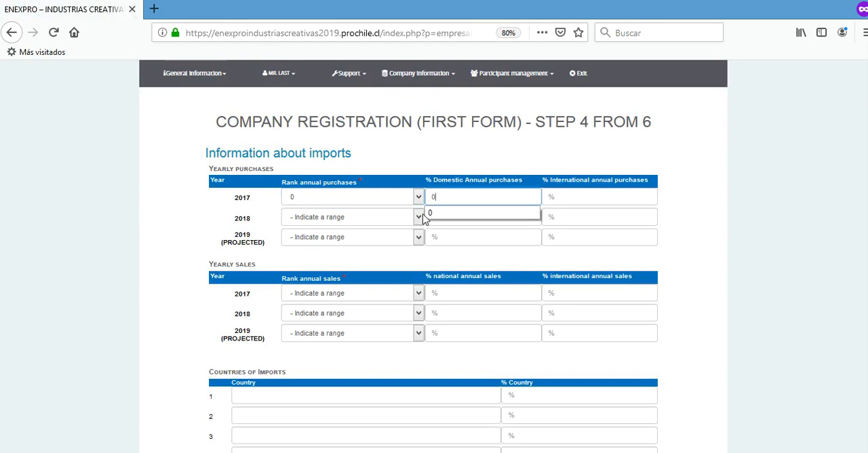
# Set the 2018 yearly purchases to Less than USD50.000 with 25% domestic annual purchases.
pyautogui.click(418, 217)
pyautogui.click(368, 260)
pyautogui.click(428, 217)
pyautogui.write('25')
# Set the 2019 projected yearly purchases to USD50.000 - USD100.000 with 25% domestic annual purchases.
pyautogui.click(419, 238)
pyautogui.click(384, 292)
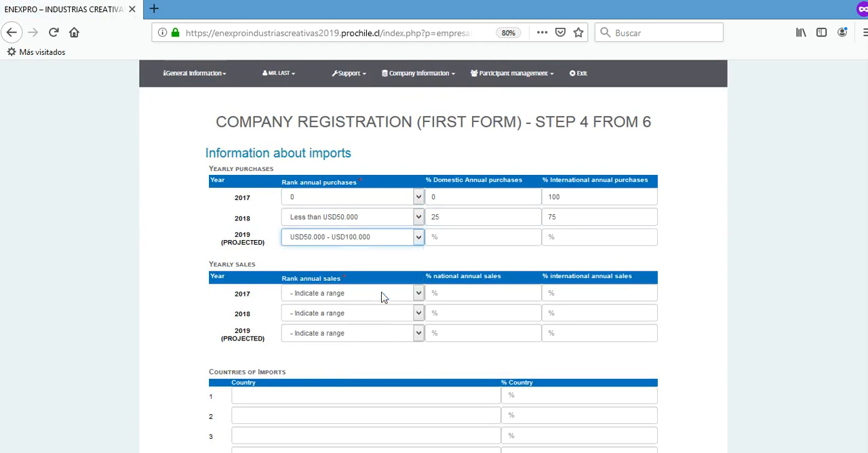
pyautogui.click(428, 235)
pyautogui.write('25')
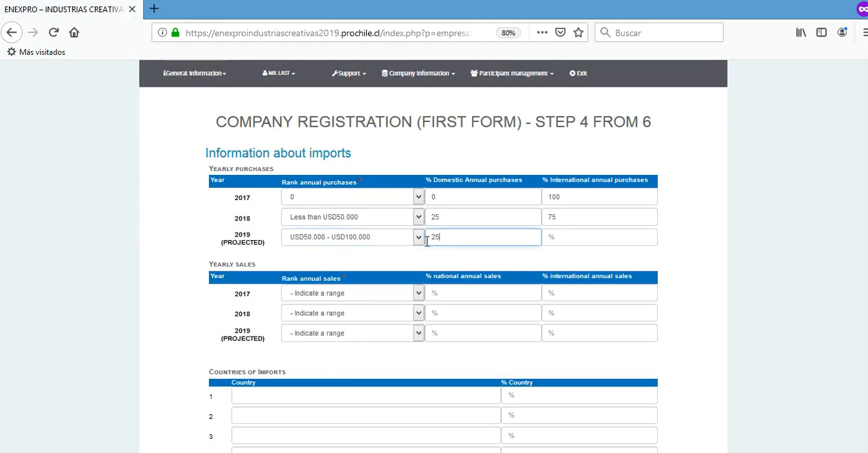
# Set both the 2017 and 2018 yearly sales to range 0 with 0% national annual sales.
pyautogui.click(418, 295)
pyautogui.click(339, 145)
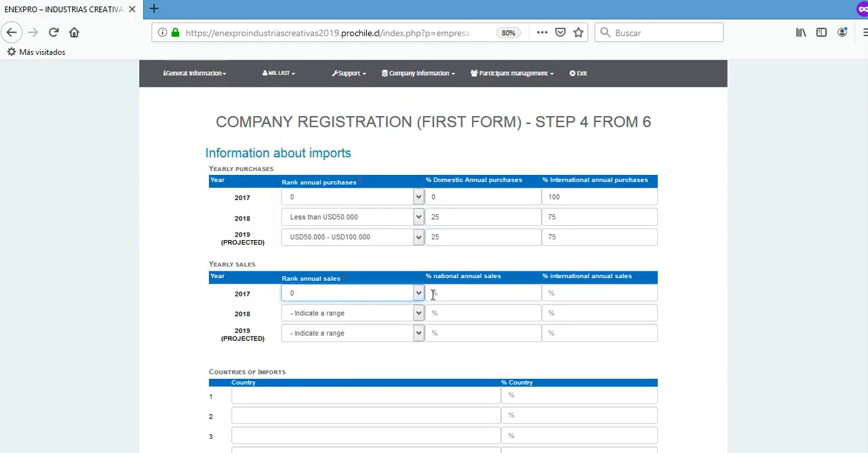
pyautogui.click(417, 313)
pyautogui.press('Down')
pyautogui.press('Return')
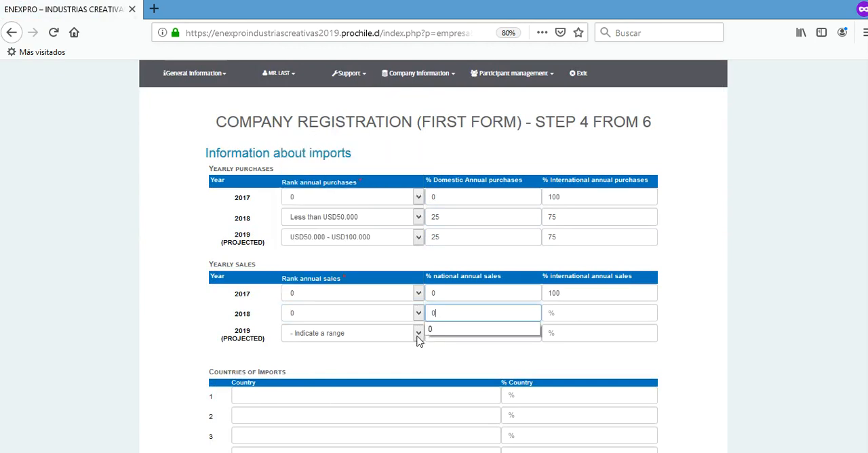
# Set the 2019 projected yearly sales to Less than USD50.000 with 12% national annual sales.
pyautogui.click(419, 333)
pyautogui.click(320, 199)
pyautogui.click(427, 327)
pyautogui.write('12')
# Enter COUNTRIES OF IMPORTS with 23% as the first import country and save the imports form.
pyautogui.click(406, 390)
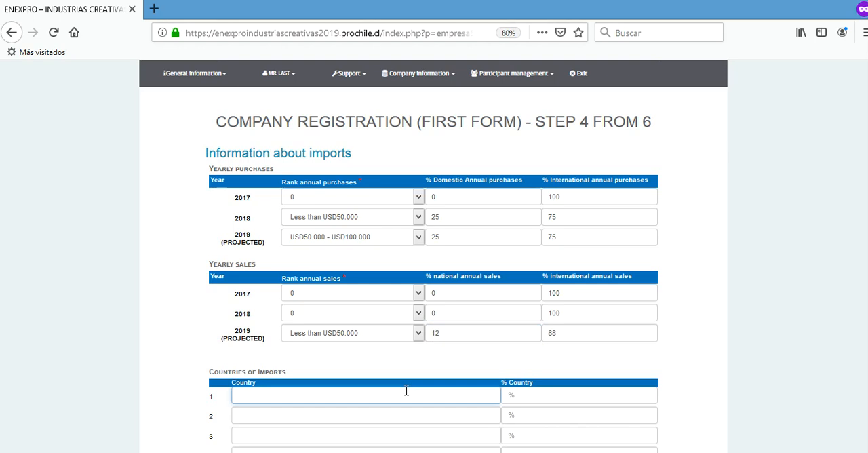
pyautogui.write('COUNTRIES OF IMPORTS')
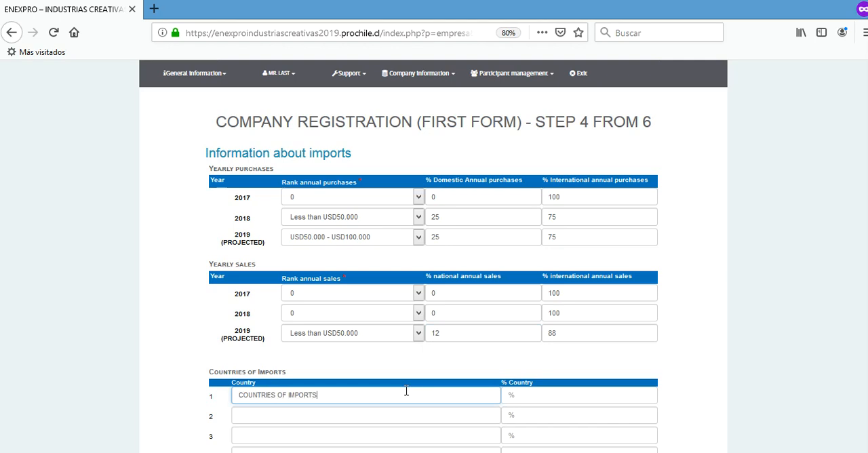
pyautogui.click(505, 396)
pyautogui.write('23')
pyautogui.scroll(-5, 732, 365)
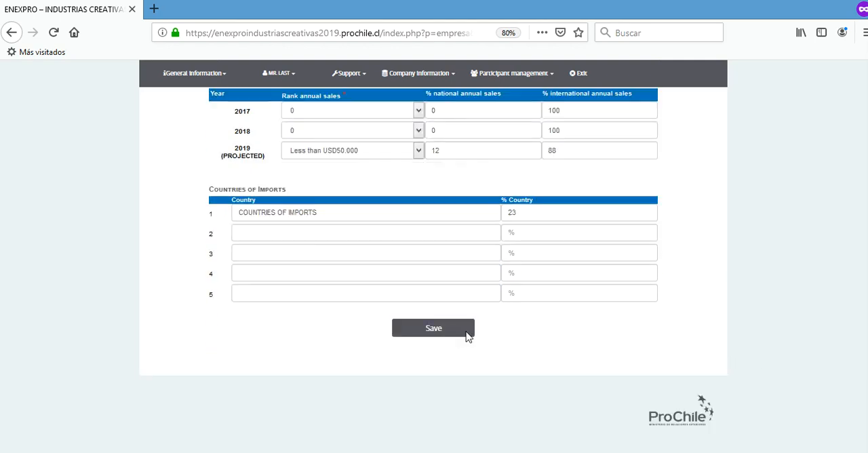
pyautogui.click(463, 334)
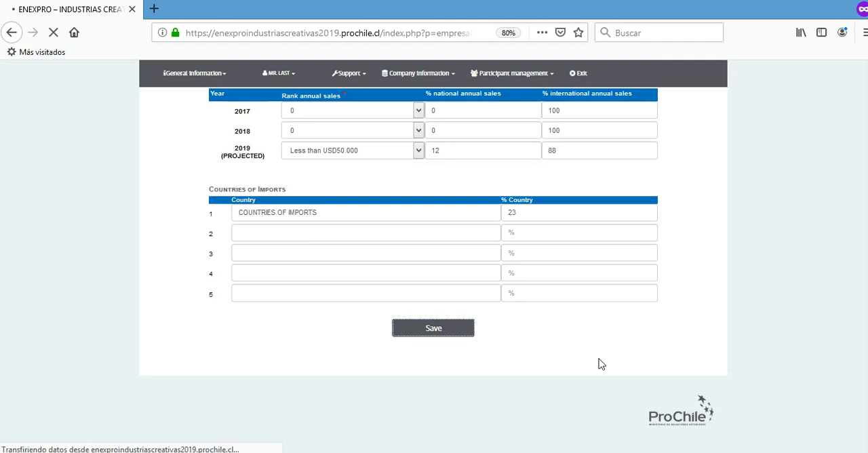
# Enter the first product of interest as PRODUCT IN SPANISH and PRODUCT IN ENGLISH with an import capacity of 1000.
pyautogui.scroll(-6, 599, 359)
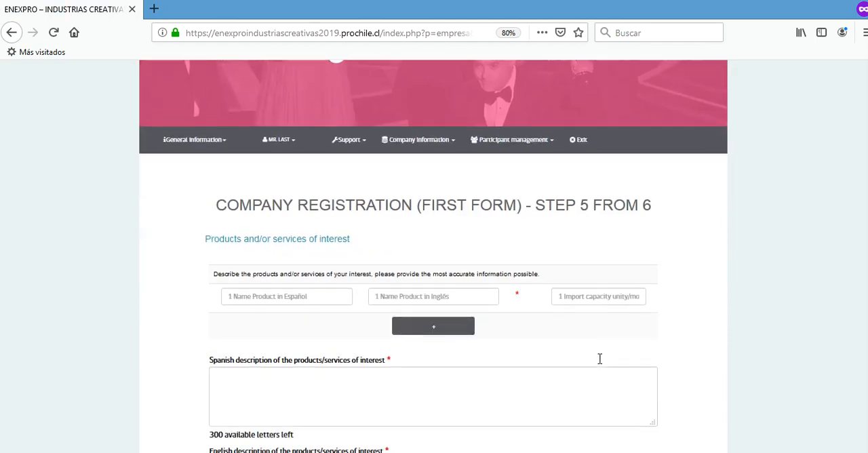
pyautogui.click(331, 213)
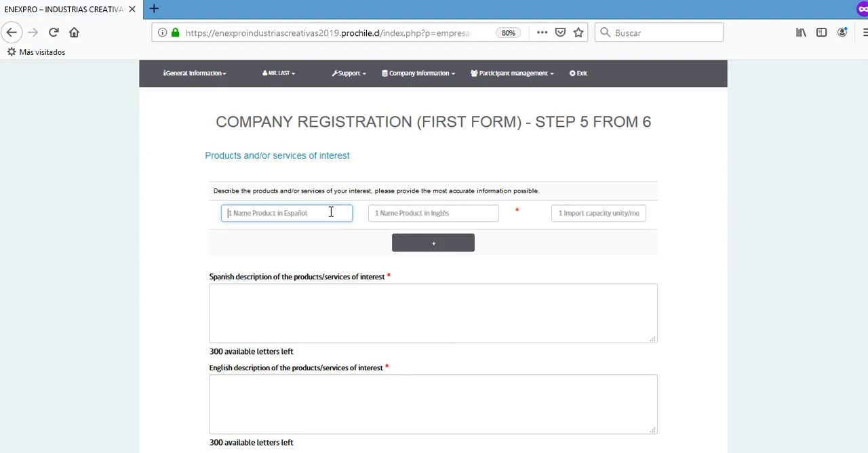
pyautogui.write('PRODUCT IN SPANISH')
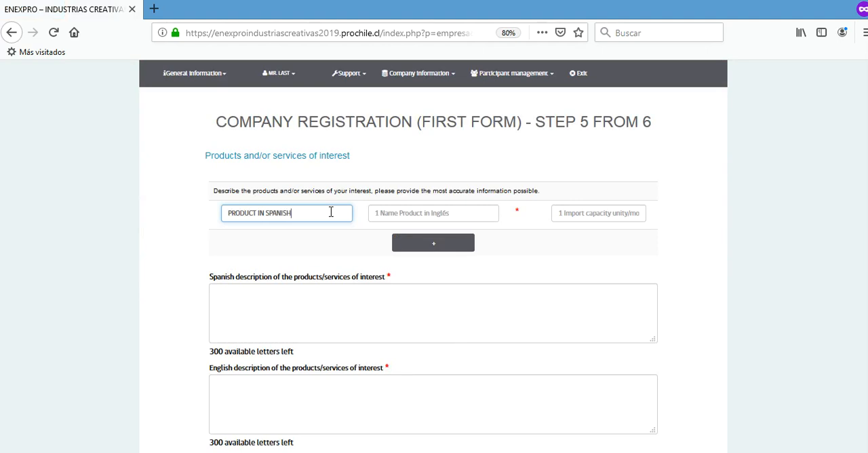
pyautogui.press('Tab')
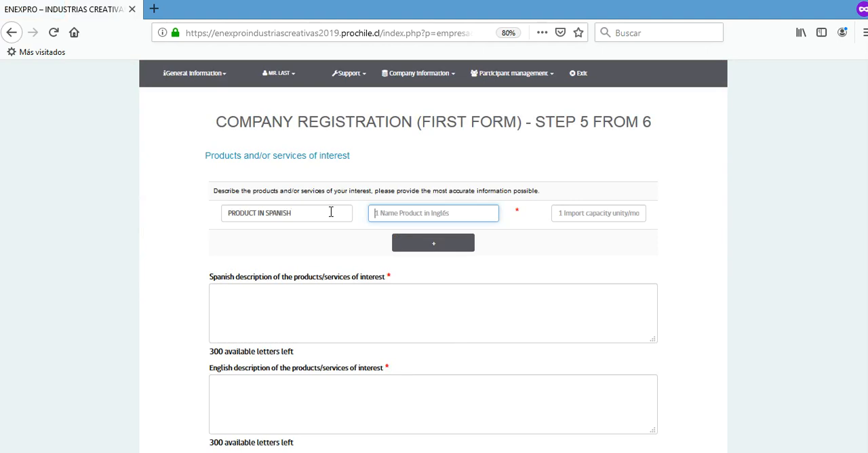
pyautogui.write('PRODUCT')
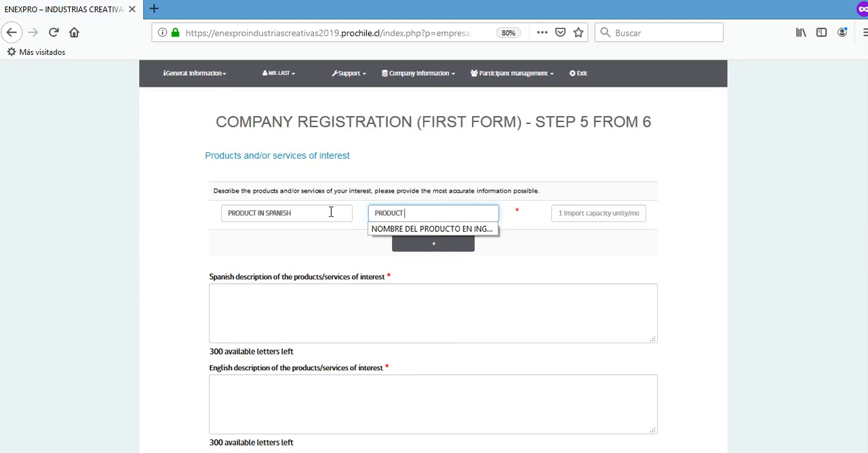
pyautogui.write(' IN ENC')
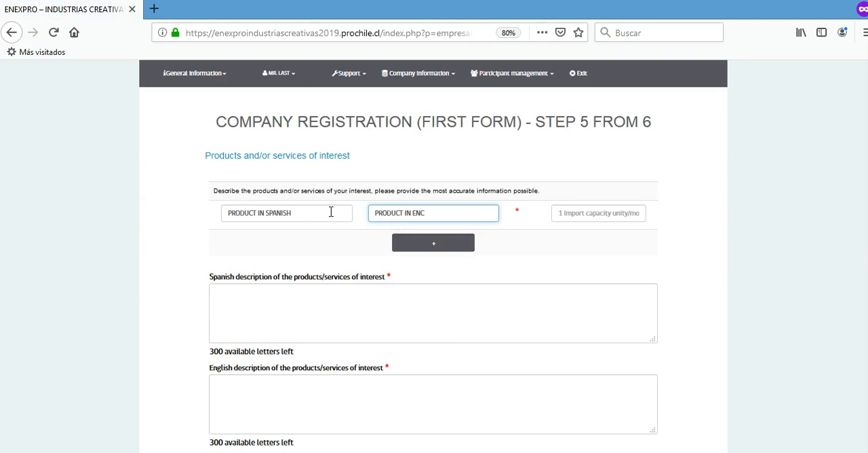
pyautogui.write('LISH')
pyautogui.click(570, 214)
pyautogui.write('1000')
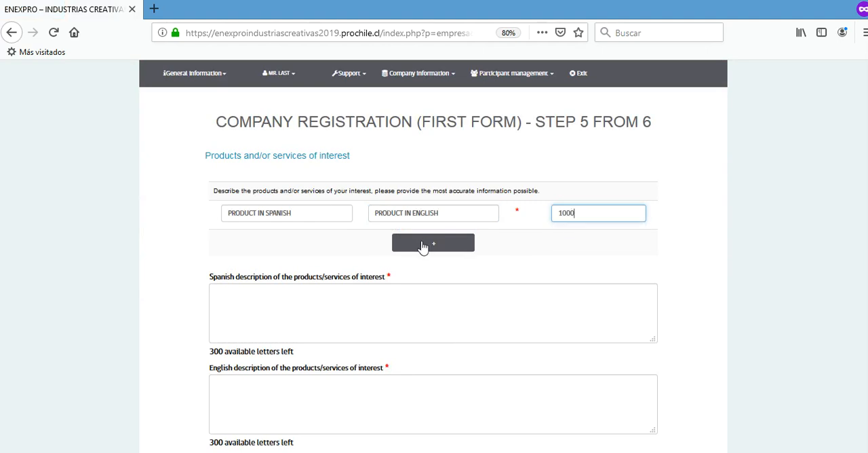
# Add a second product row with PRODUCT IN SPANISH, PRODUCT IN ENGLISH and an import capacity of 2000.
pyautogui.click(420, 244)
pyautogui.click(287, 242)
pyautogui.write('PRO')
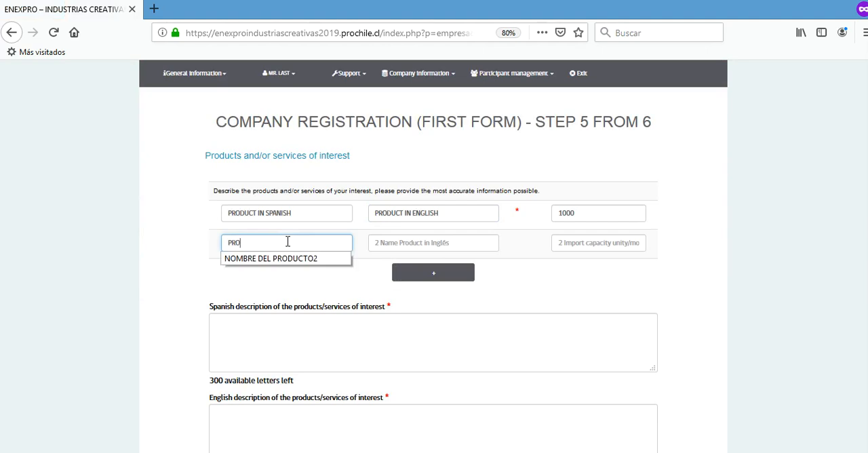
pyautogui.write('DUCTOIN S')
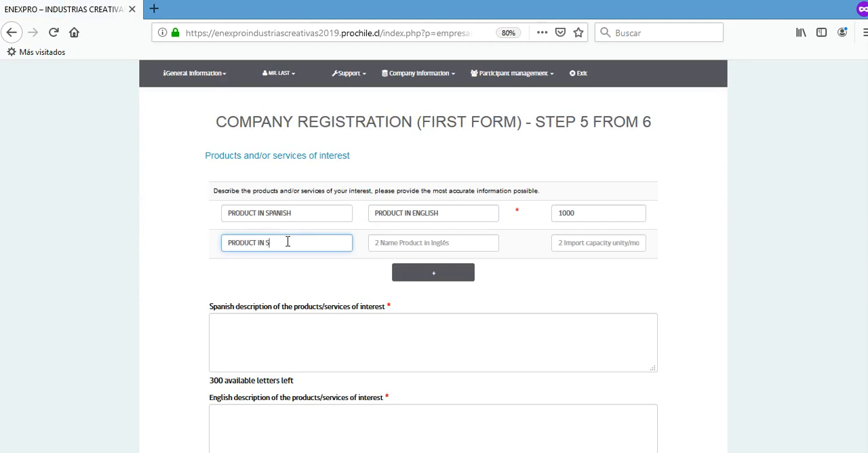
pyautogui.write('PANISH')
pyautogui.press('Tab')
pyautogui.write('PRO')
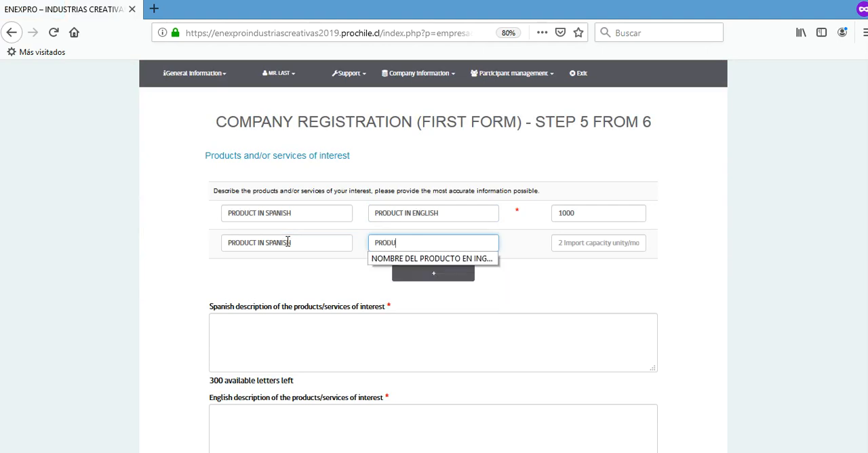
pyautogui.write('DUCT IN ENGLISH')
pyautogui.click(583, 242)
pyautogui.write('2000')
# Describe the products of interest as SPANISCH DESCRIPTION and ENGLISH DESCRIPTION in the matching language fields, and save the products form.
pyautogui.click(480, 345)
pyautogui.write('SPANISCH ')
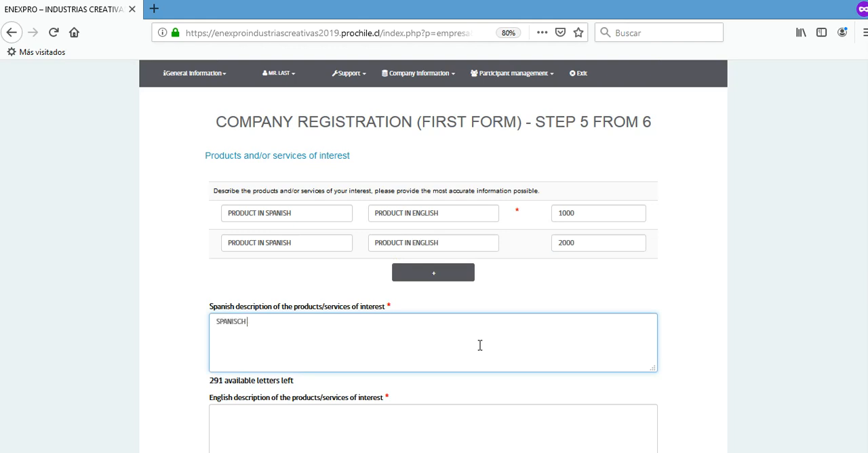
pyautogui.write('DESCRIPTION')
pyautogui.scroll(-3, 480, 345)
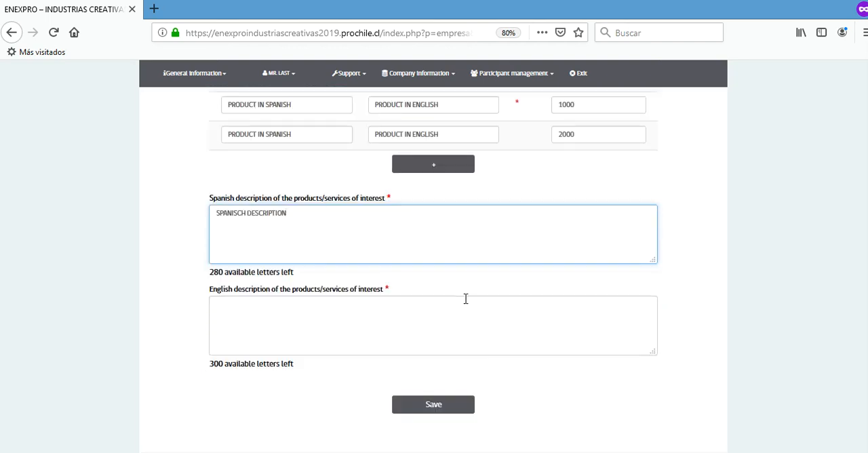
pyautogui.click(409, 321)
pyautogui.write('EN')
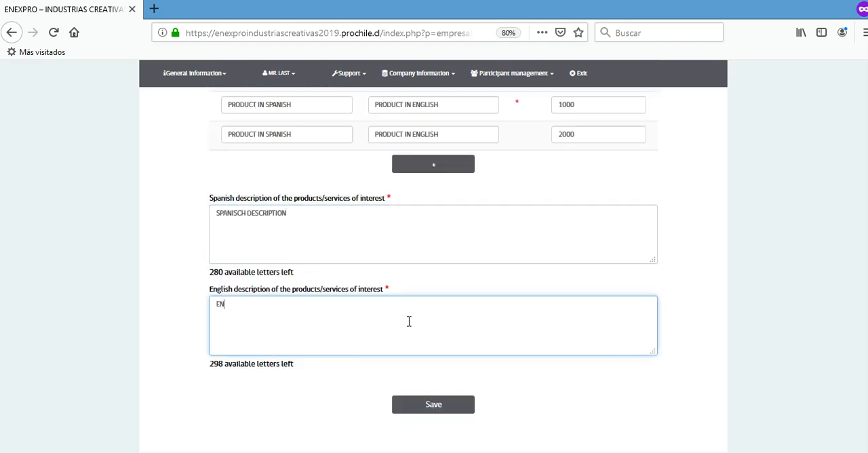
pyautogui.write('GLISH DESCRIPTION')
pyautogui.click(470, 410)
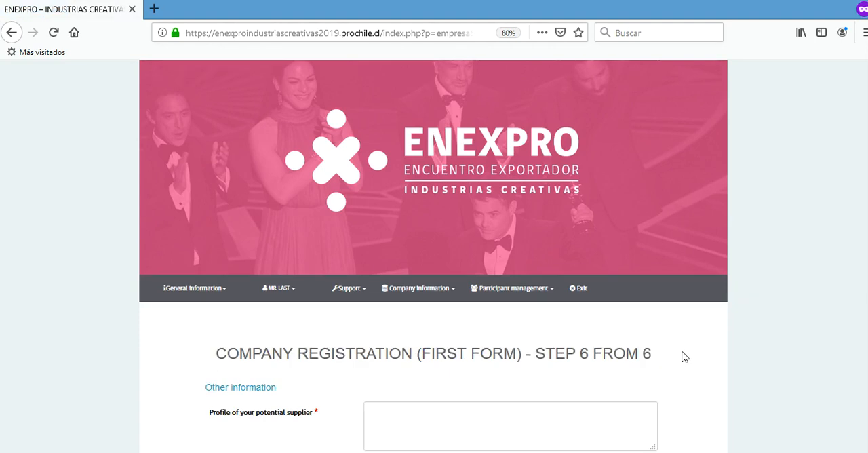
# Enter PROFILE OF YOUR POTENTIAL SUPPLIER as the potential supplier's profile in the other information form.
pyautogui.scroll(-3, 683, 357)
pyautogui.click(478, 328)
pyautogui.write('PROFILE O')
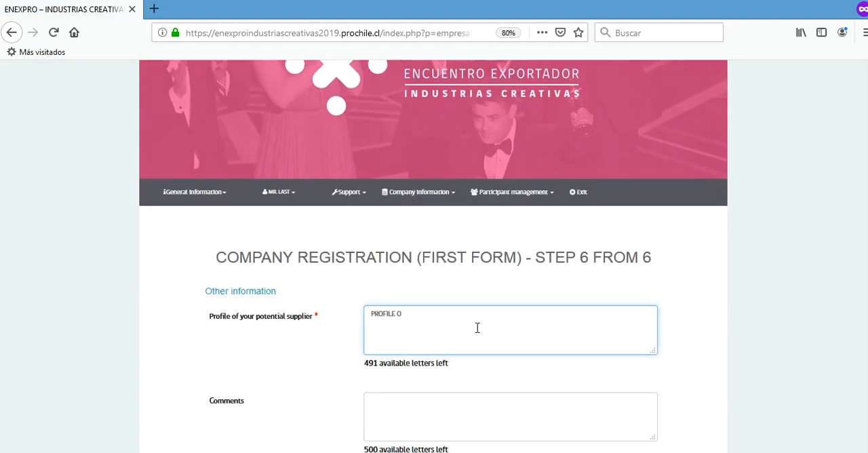
pyautogui.write('F YOUR ')
pyautogui.write('POR')
pyautogui.press('BackSpace')
pyautogui.press('BackSpace')
pyautogui.write('OTENTIAL SUPPLIER')
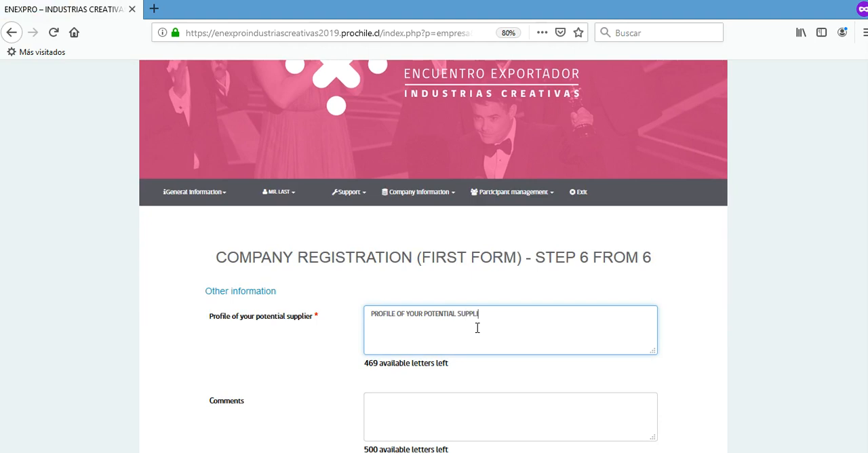
# Enter COMMENTS in the comments field and save the final registration form.
pyautogui.click(448, 403)
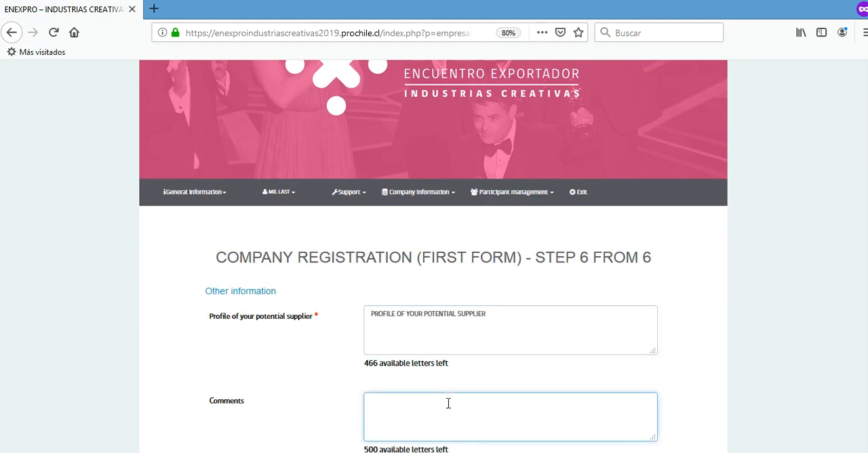
pyautogui.write('COMMENTS')
pyautogui.scroll(-3, 593, 338)
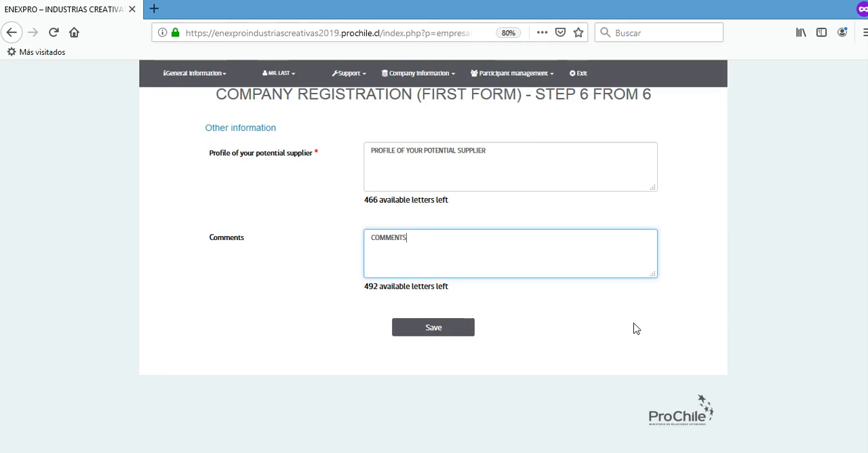
pyautogui.click(416, 329)
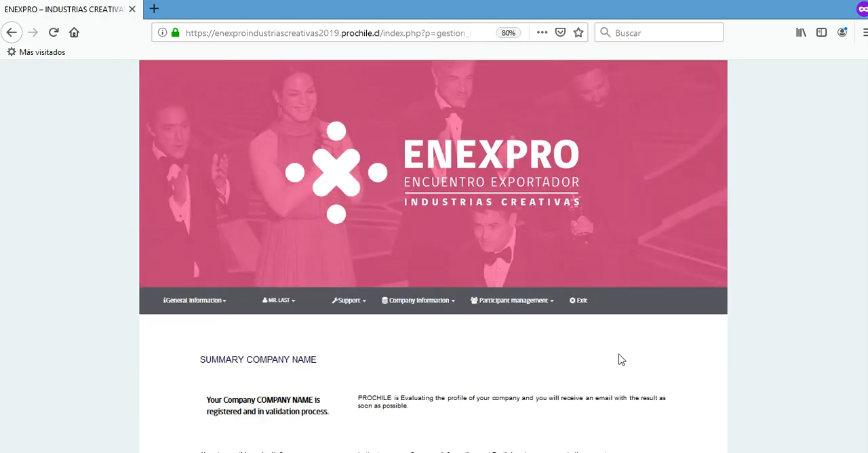
# Review the evaluation notice in the company summary and exit the registration account.
pyautogui.scroll(-2, 617, 359)
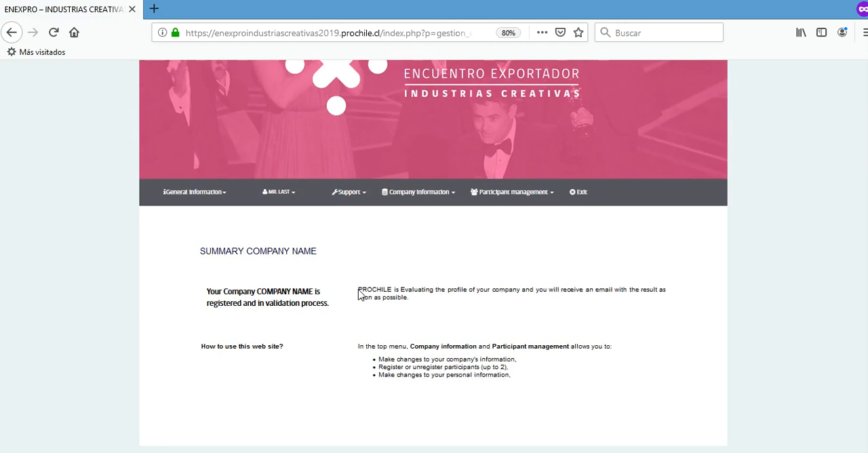
pyautogui.moveTo(358, 291); pyautogui.dragTo(418, 305)
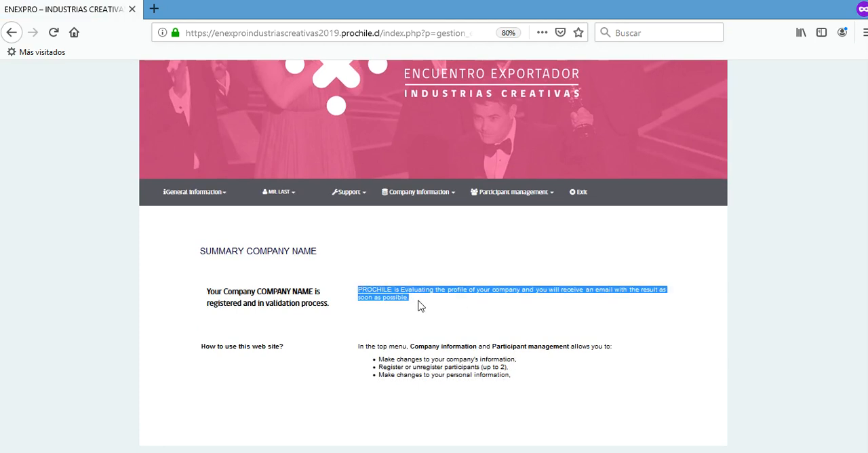
pyautogui.click(477, 316)
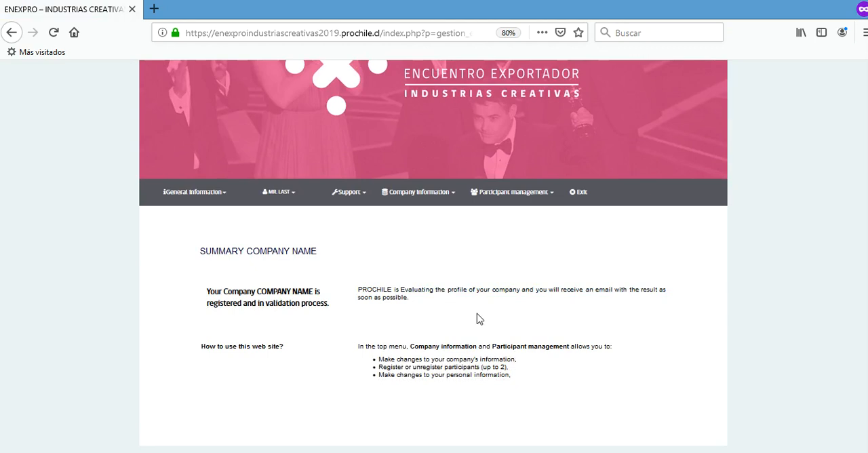
pyautogui.click(581, 192)
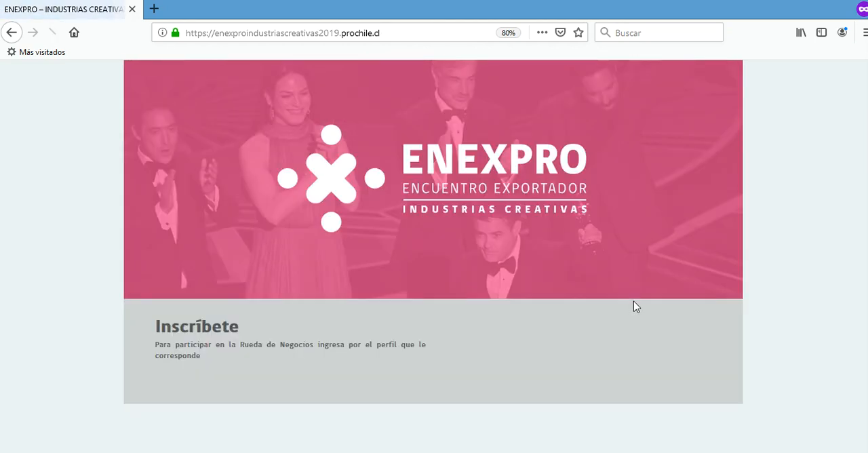